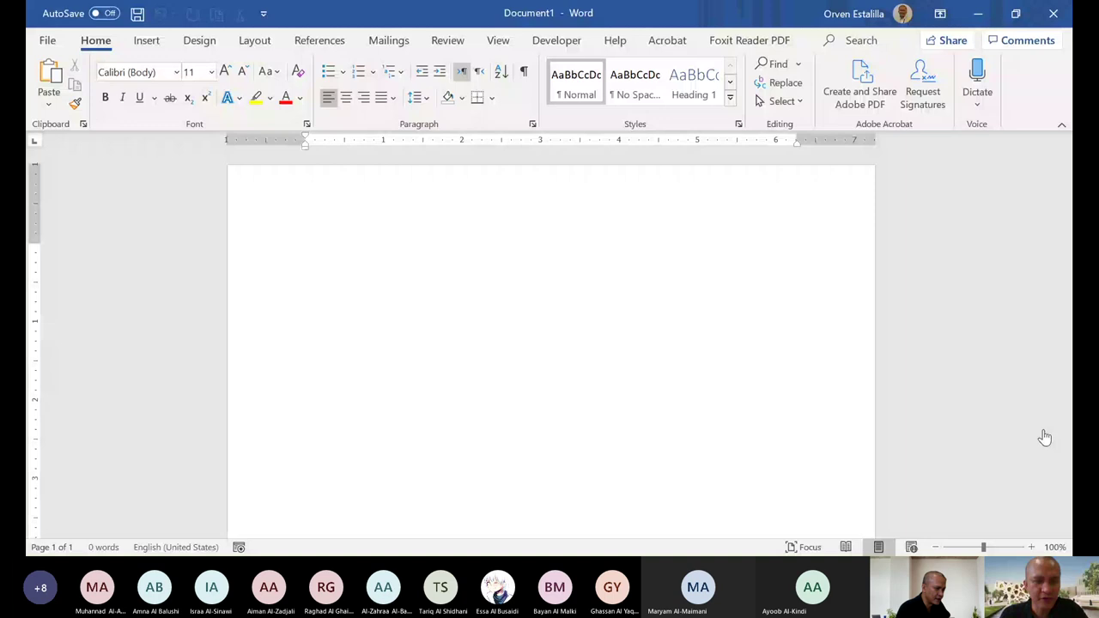
- Enlarge the font to 20 points and type the heading RIBBON
scroll(1045, 438, "down", 4)
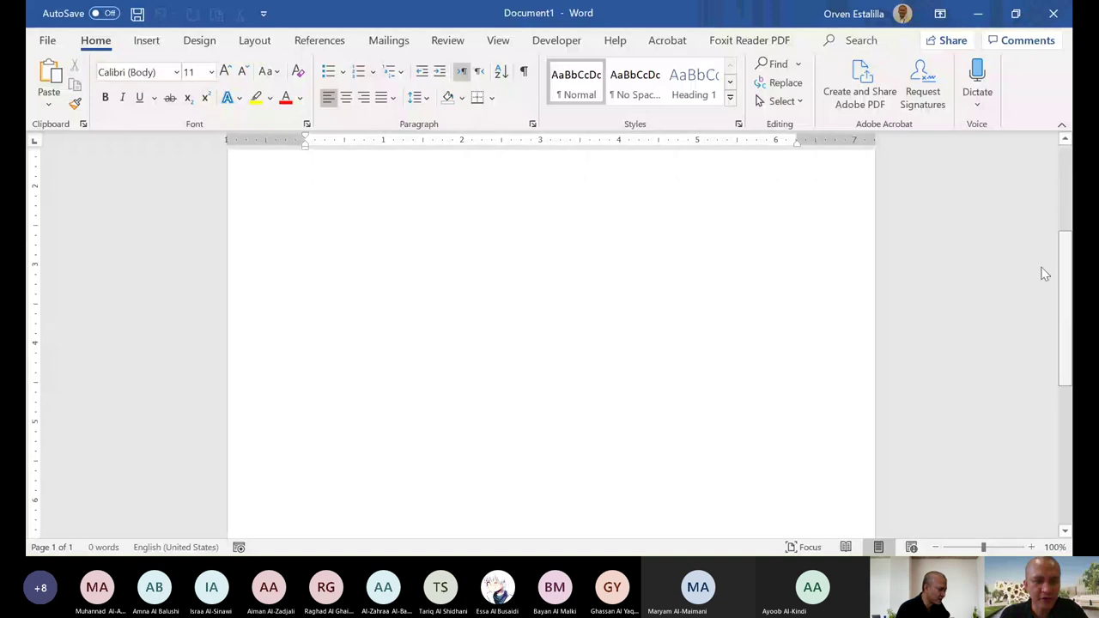
scroll(1048, 232, "up", 4)
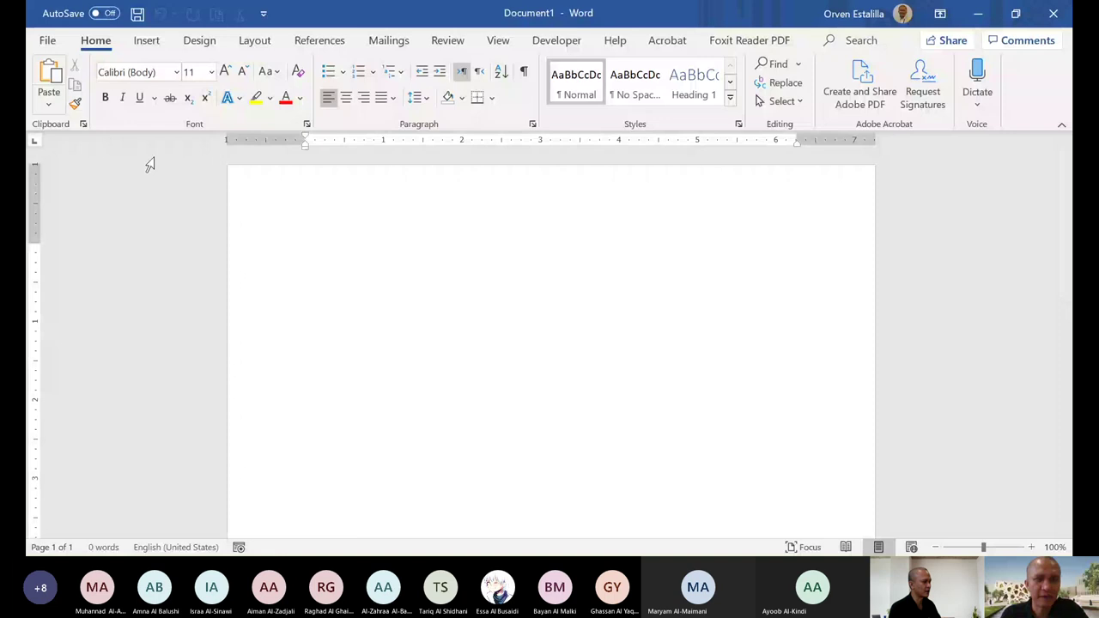
left_click(225, 72)
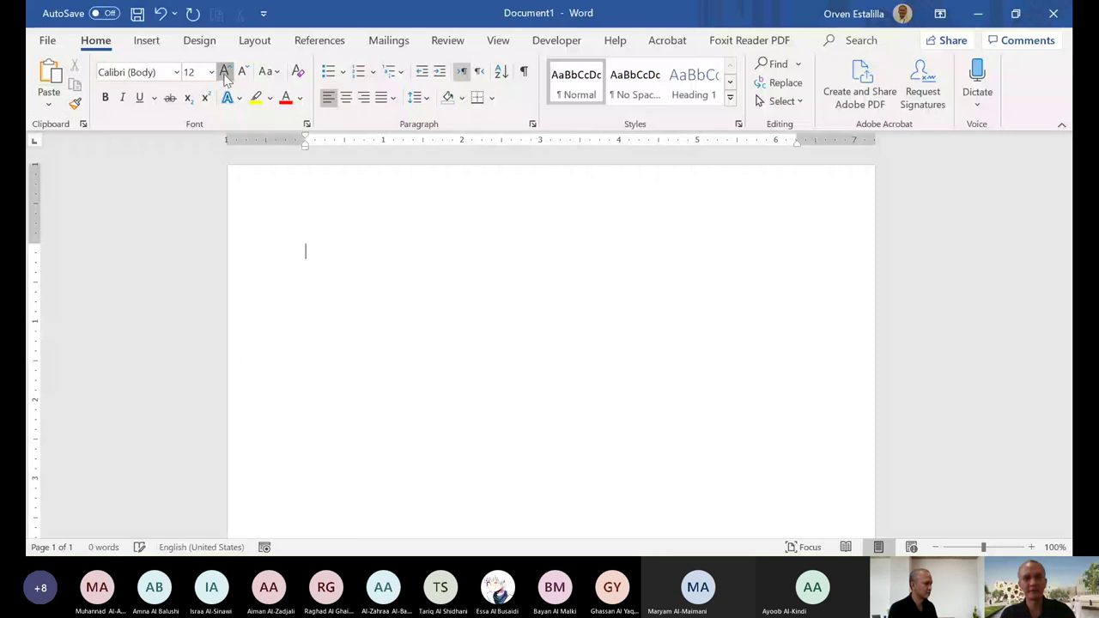
left_click(225, 72)
left_click(225, 72)
left_click(225, 72)
left_click(225, 72)
type("RIB")
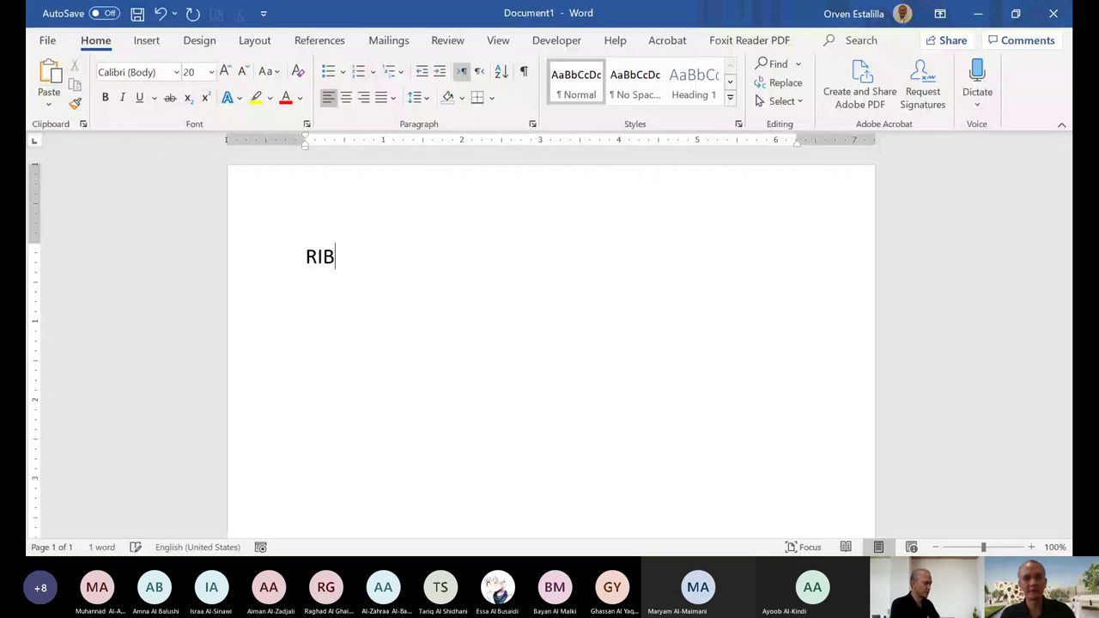
type("BON")
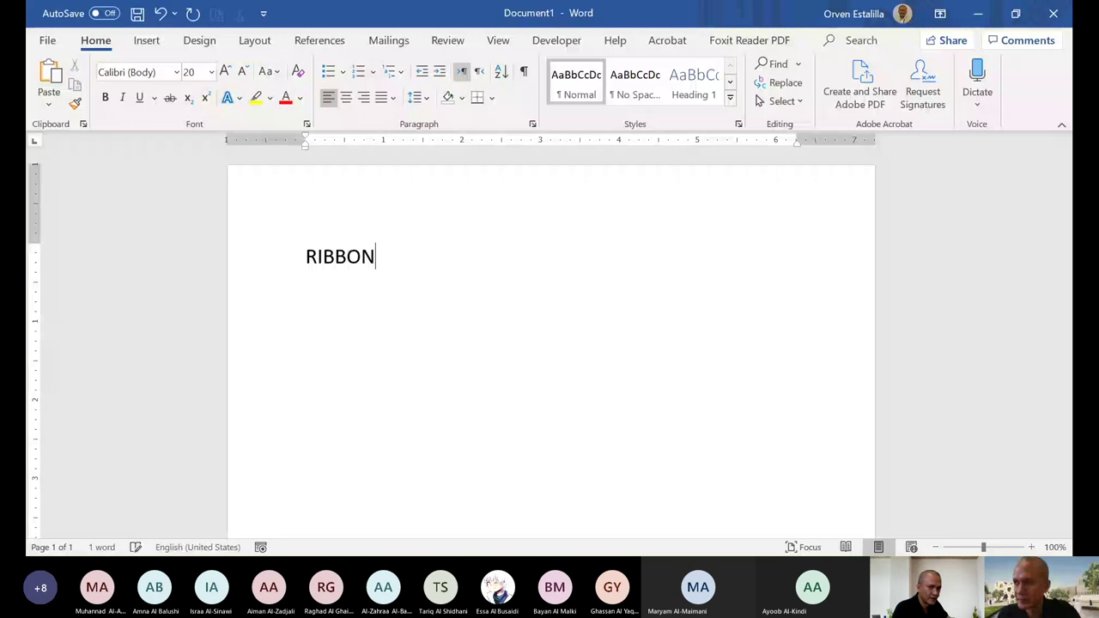
- Add a dash-bulleted line reading TAB below the RIBBON heading
key("Return")
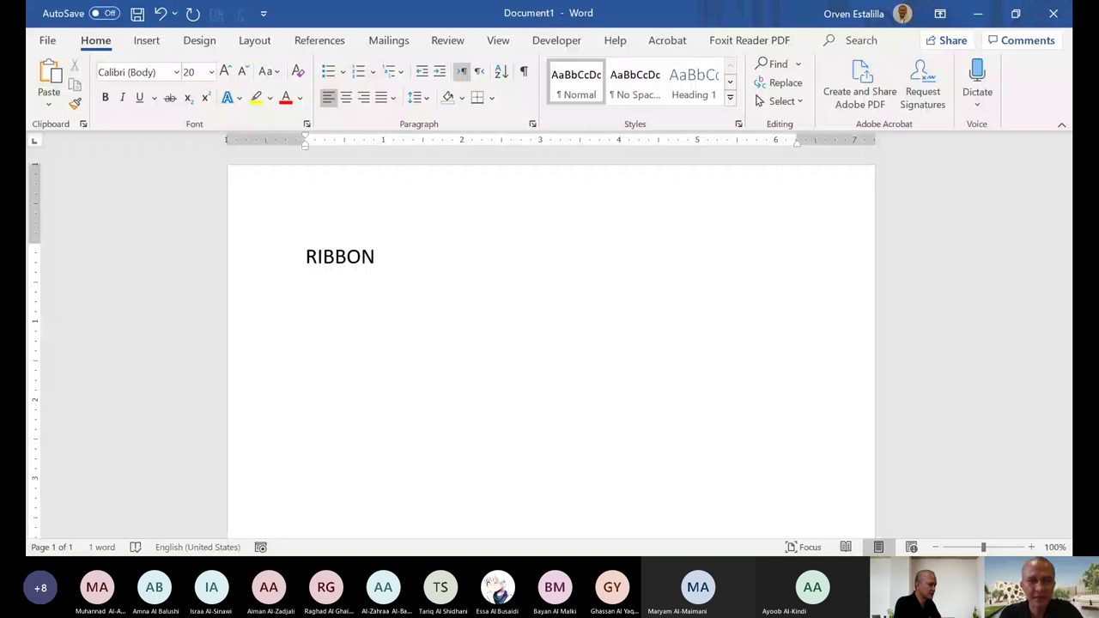
type("-TAB")
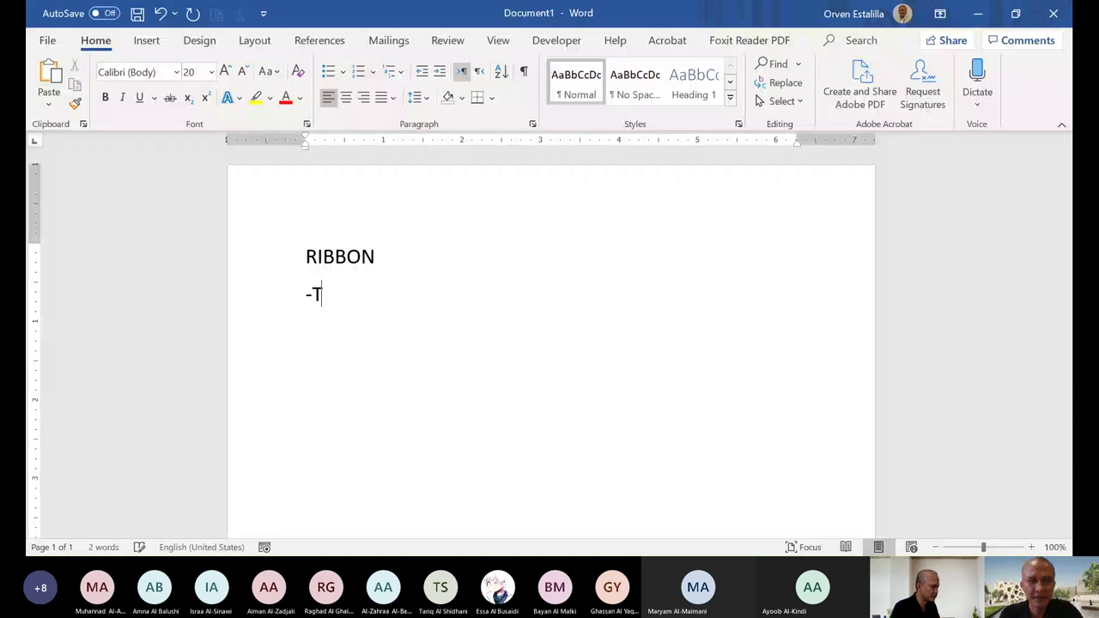
left_click(316, 294)
key("space")
left_click(393, 327)
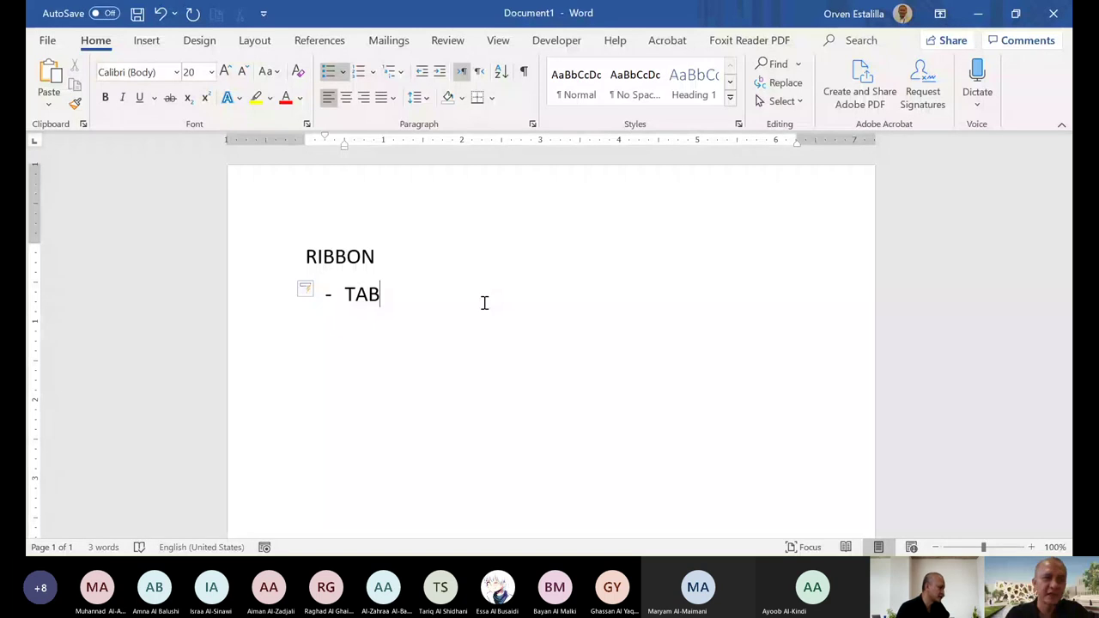
- Browse the Insert, Design, Layout, Mailings and View ribbon tabs, then return to Home
left_click(139, 43)
left_click(99, 40)
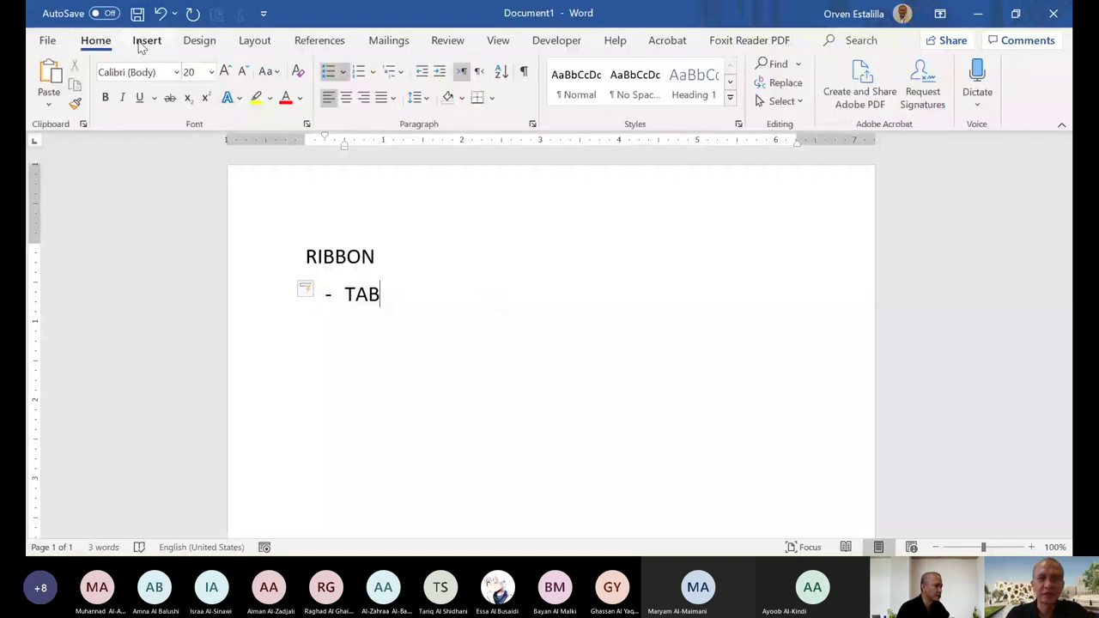
left_click(140, 44)
left_click(199, 43)
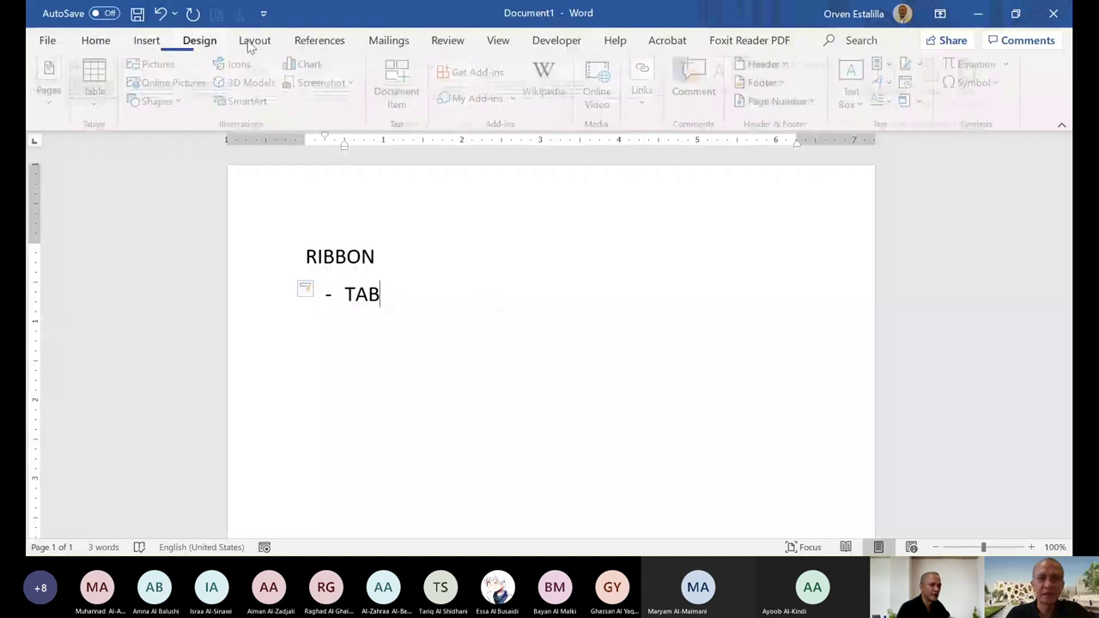
left_click(250, 43)
left_click(388, 43)
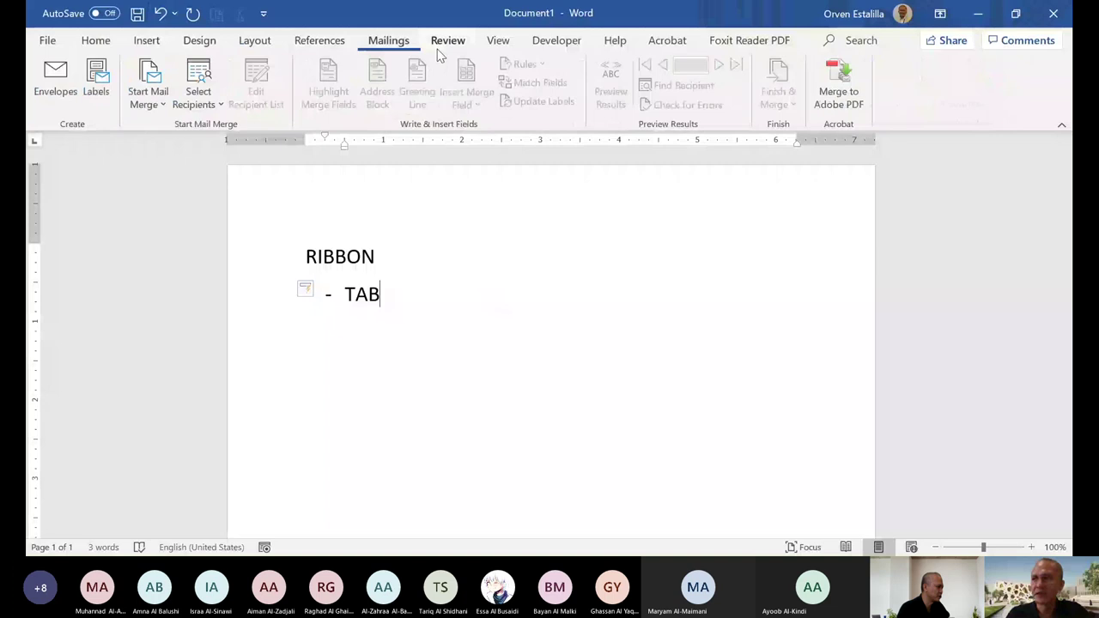
left_click(499, 43)
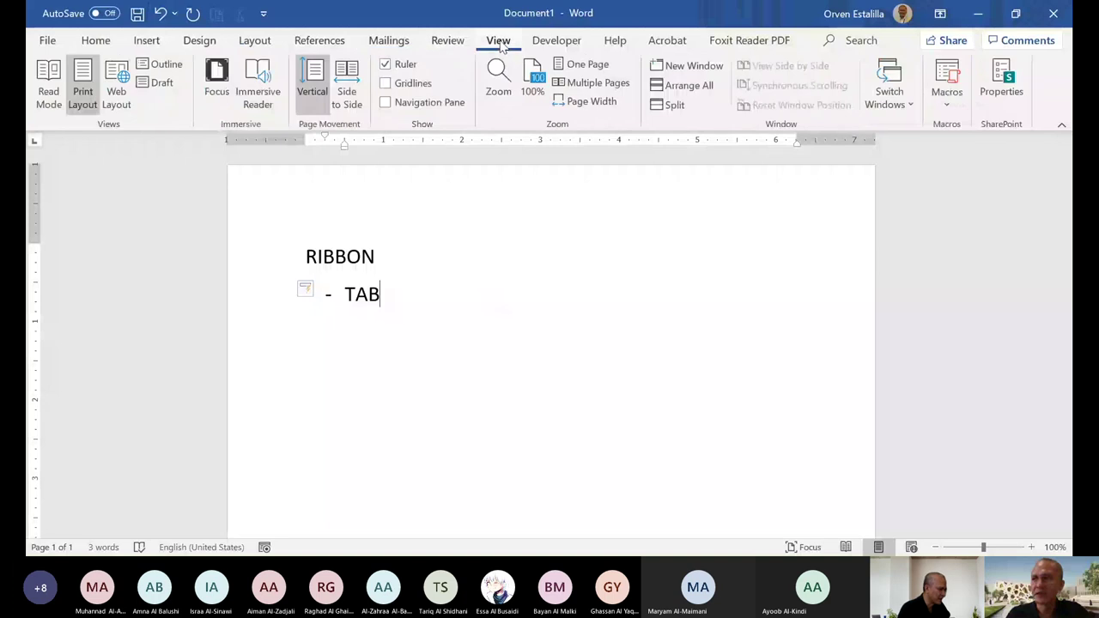
key("alt+h")
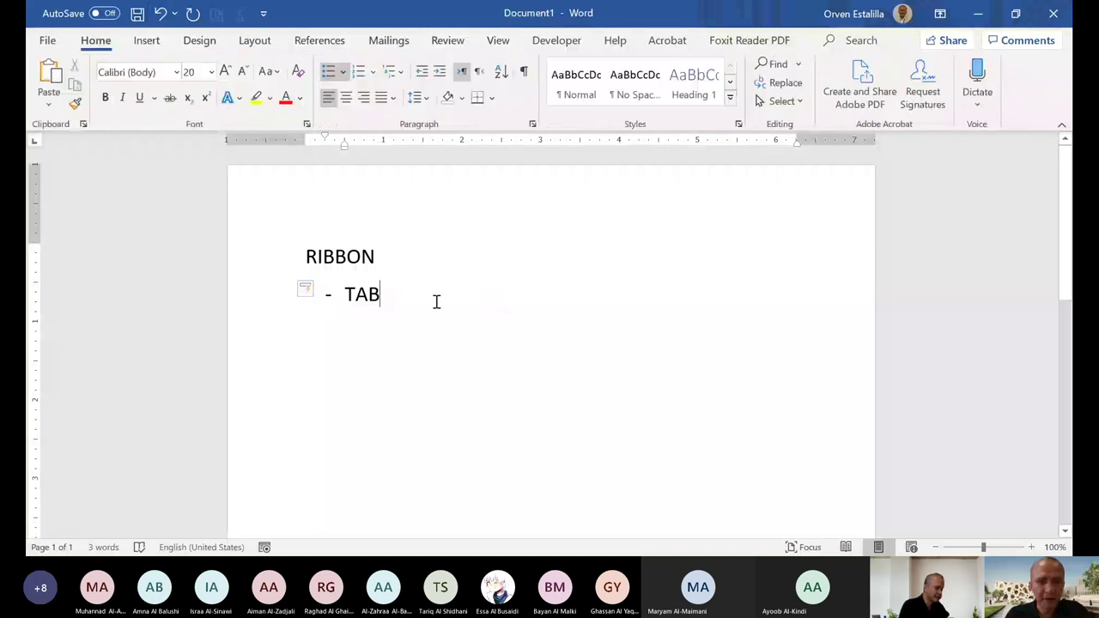
- Add a second dash bullet under TAB, replacing lowercase 'groups' with 'GROUPS'
key("Return")
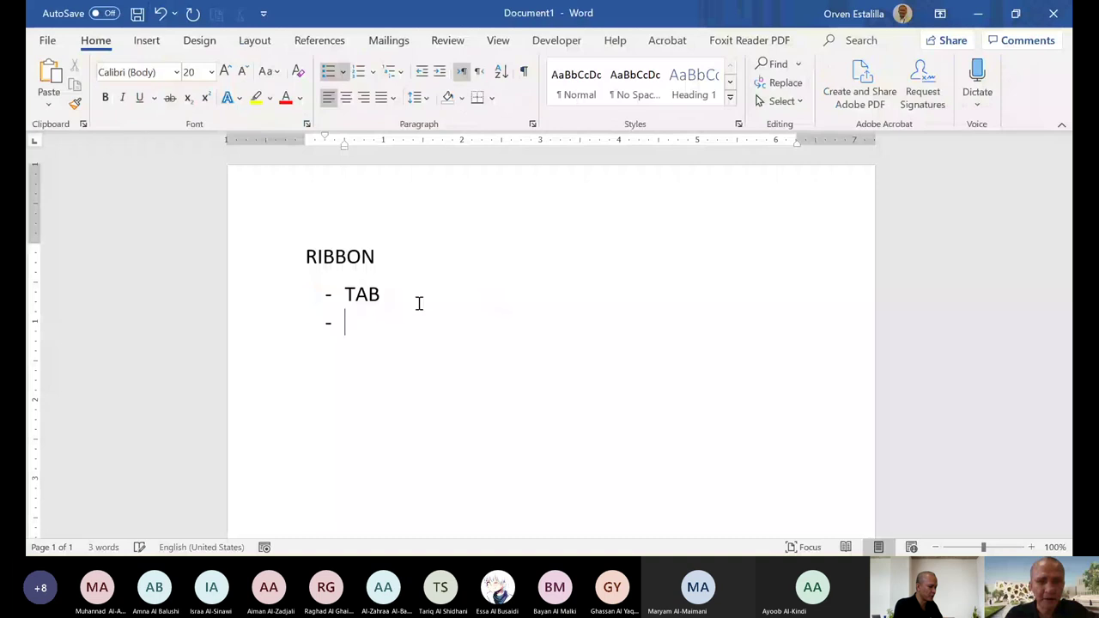
type("groups")
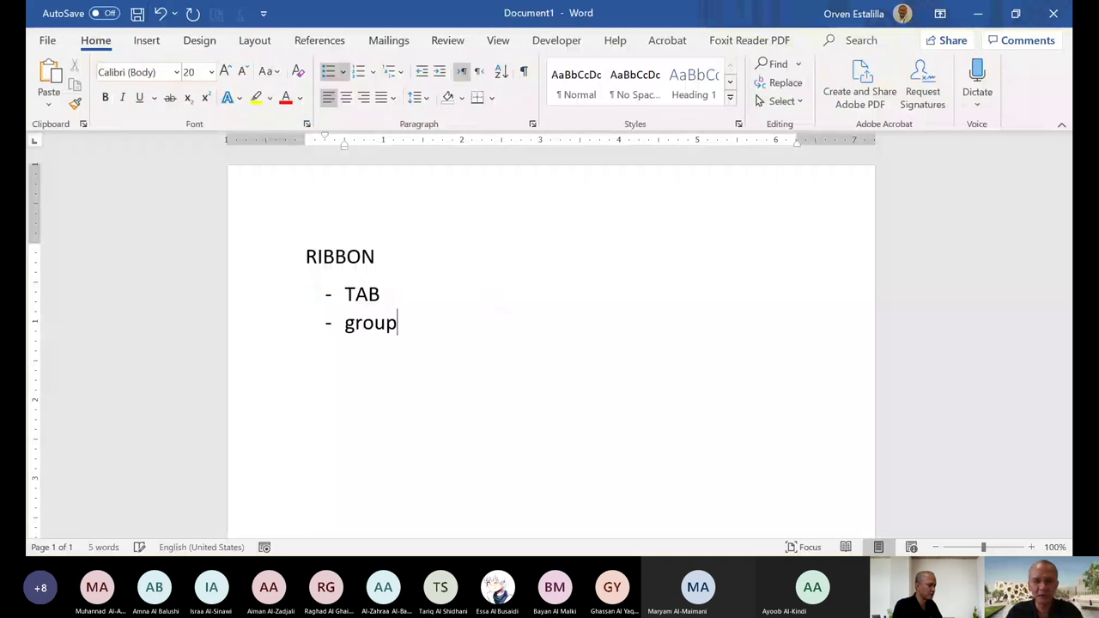
key("BackSpace")
key("BackSpace")
key("BackSpace")
key("BackSpace")
key("BackSpace")
key("BackSpace")
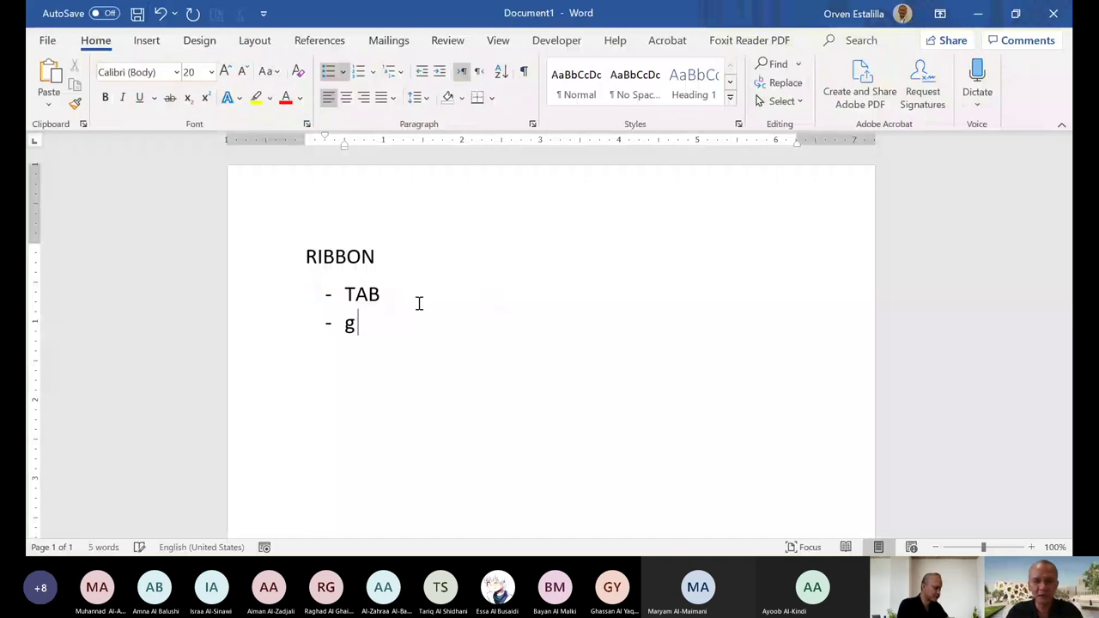
type("GROUPS")
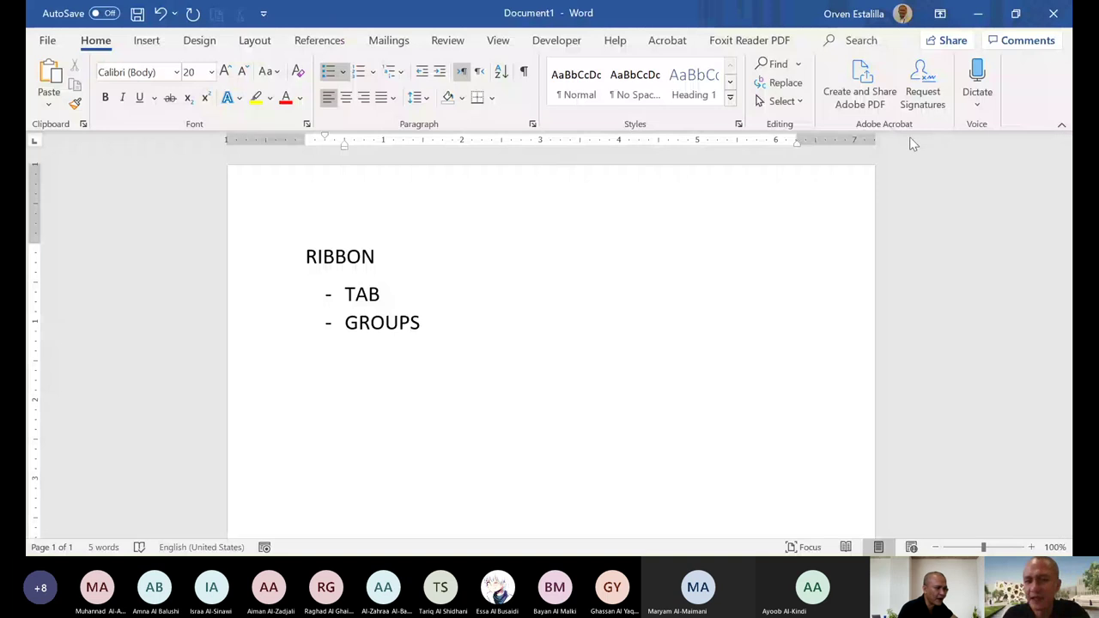
left_click(146, 40)
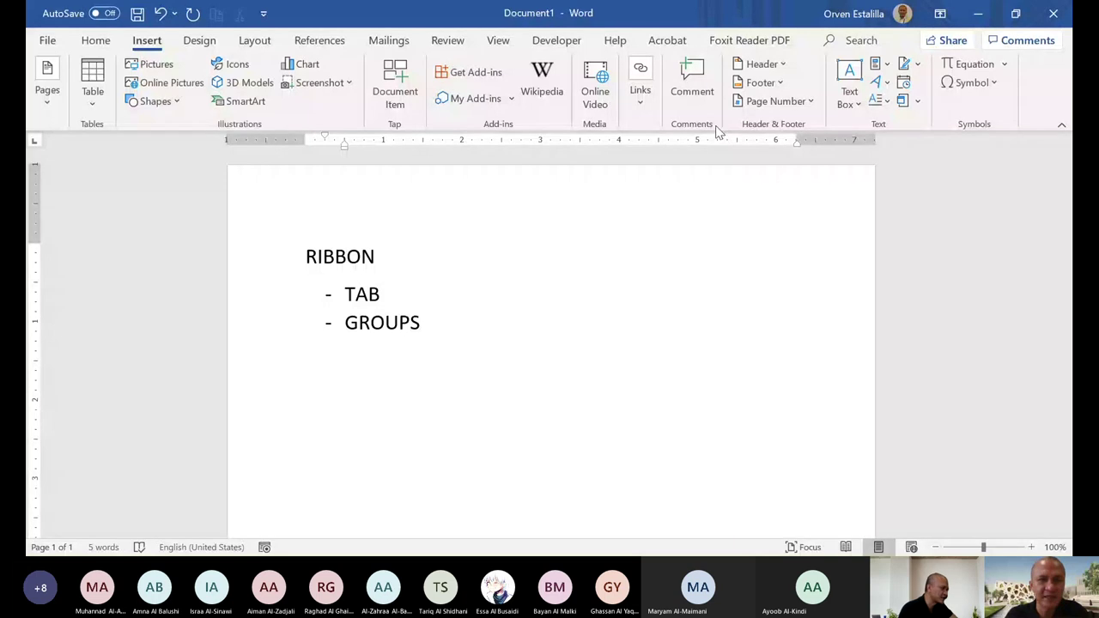
scroll(717, 127, "down", 1)
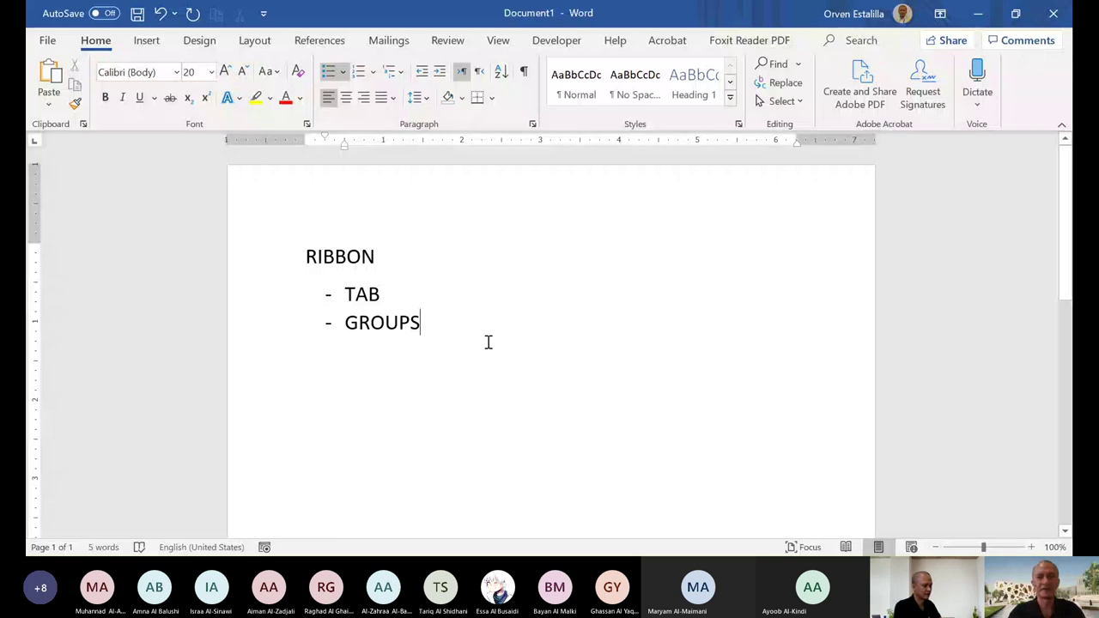
- Add a third dash bullet below GROUPS, replacing lowercase 'co' with 'COMMANDS'
key("Return")
type("co")
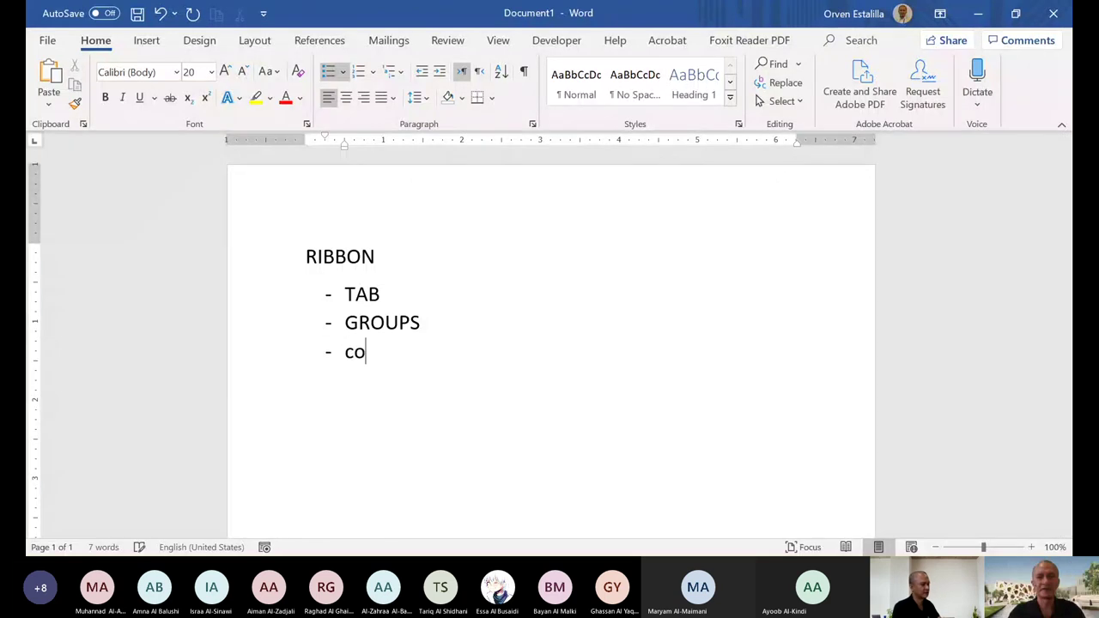
key("BackSpace")
key("BackSpace")
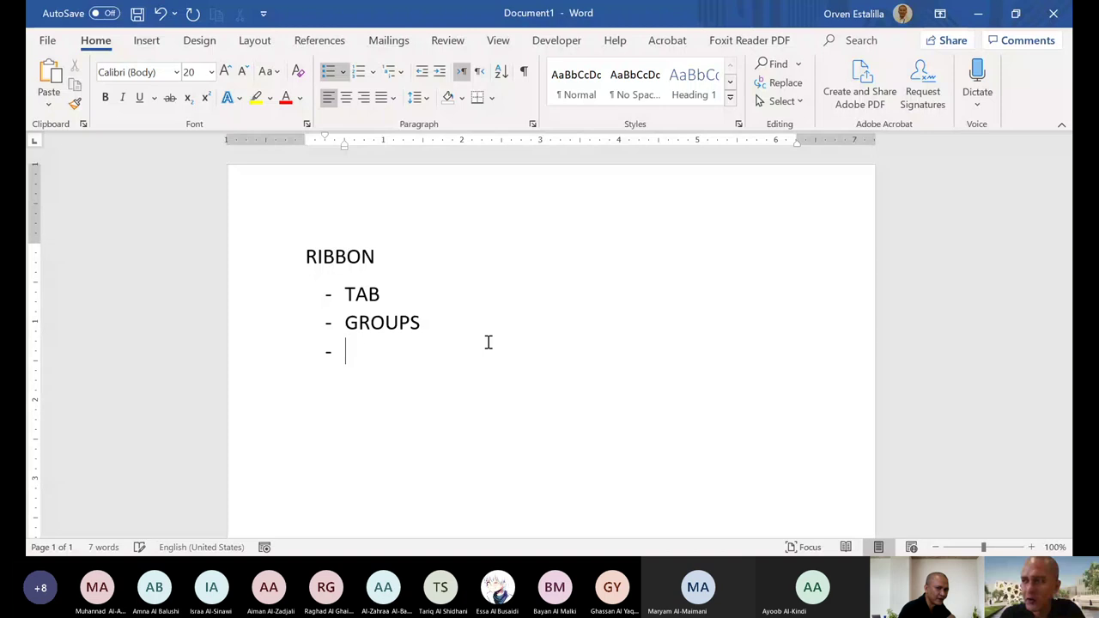
type("CO")
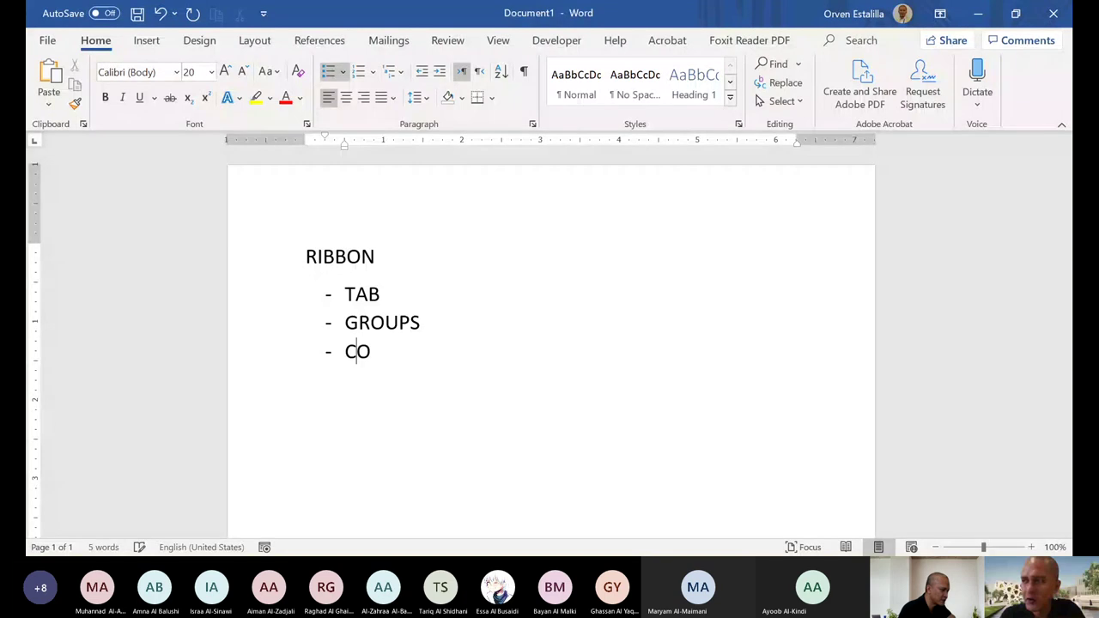
type("MMANDS")
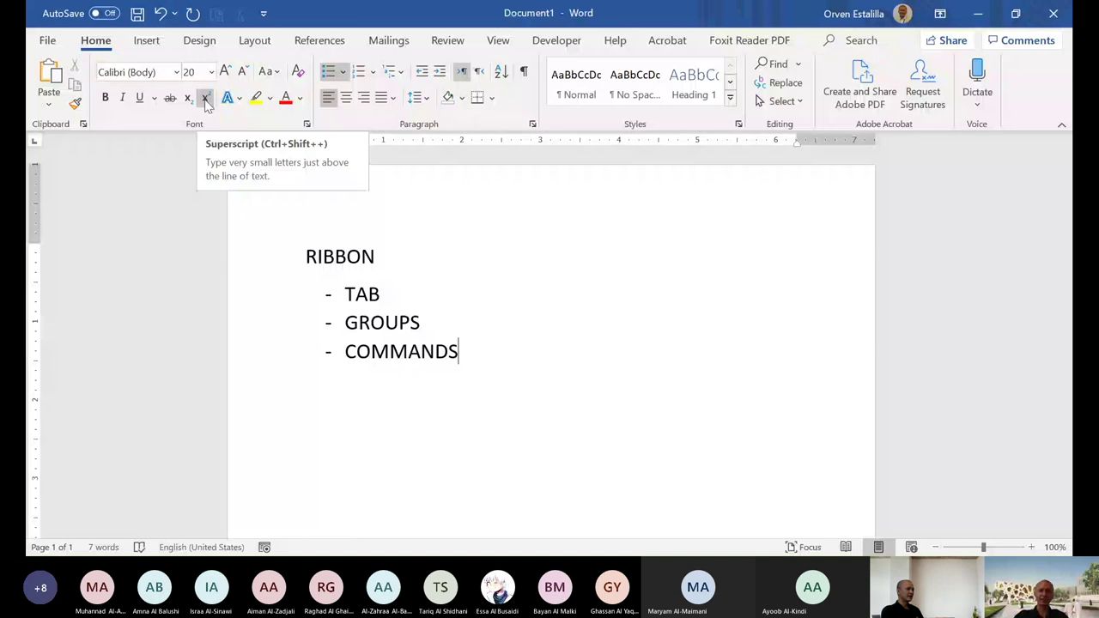
- Go to the File backstage view showing new-document templates and recent documents
left_click(206, 99)
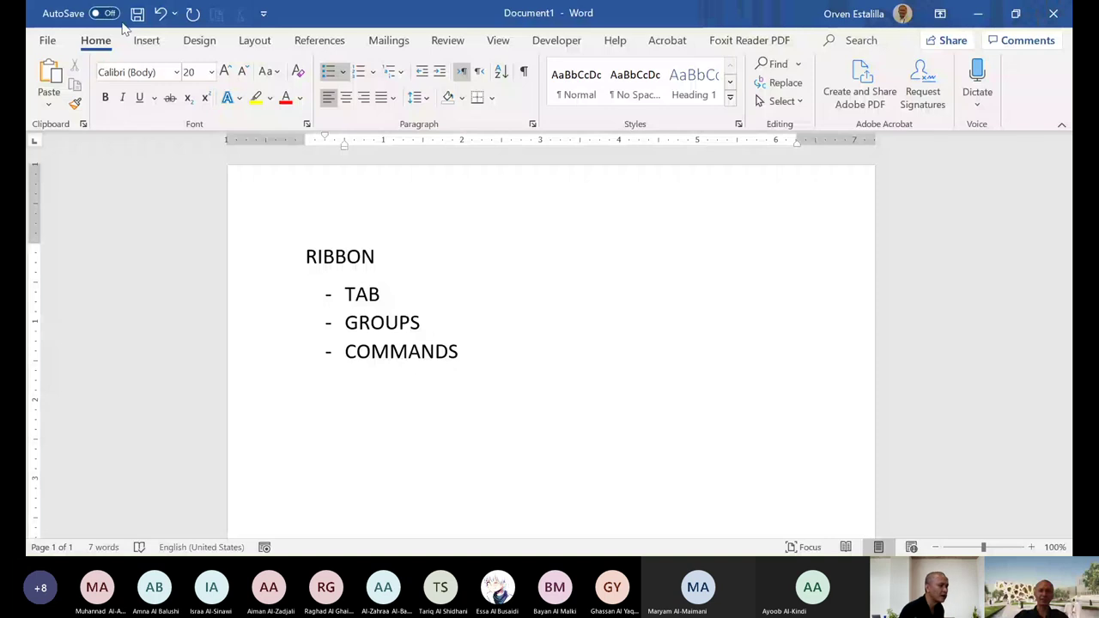
left_click(48, 41)
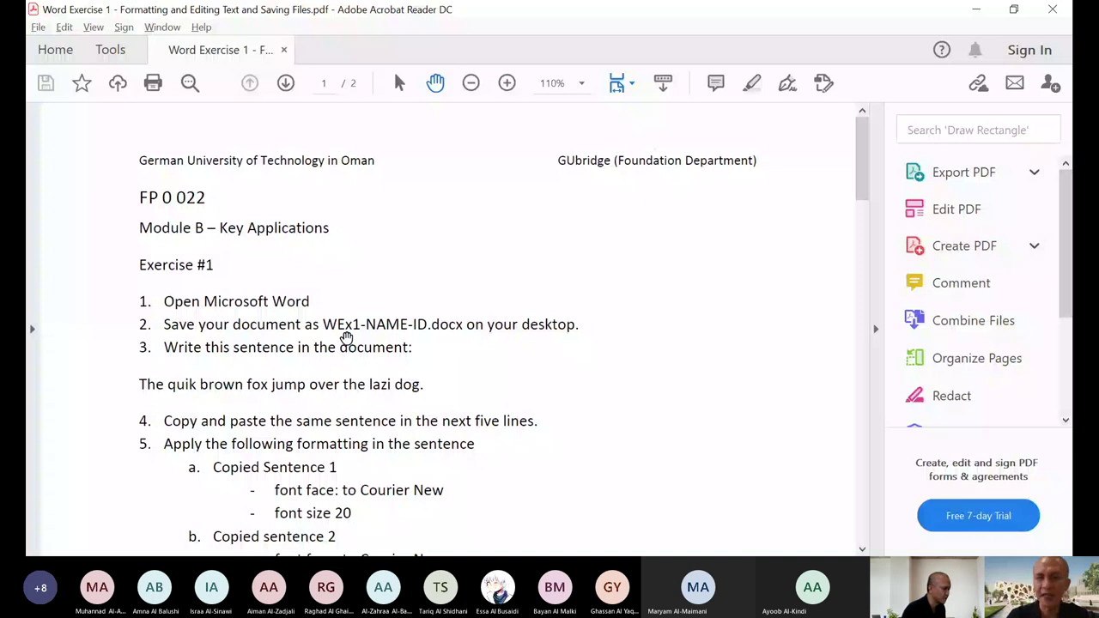
- Scroll the exercise PDF down to copied sentences d and e and steps 6 and 7
scroll(346, 337, "down", 5)
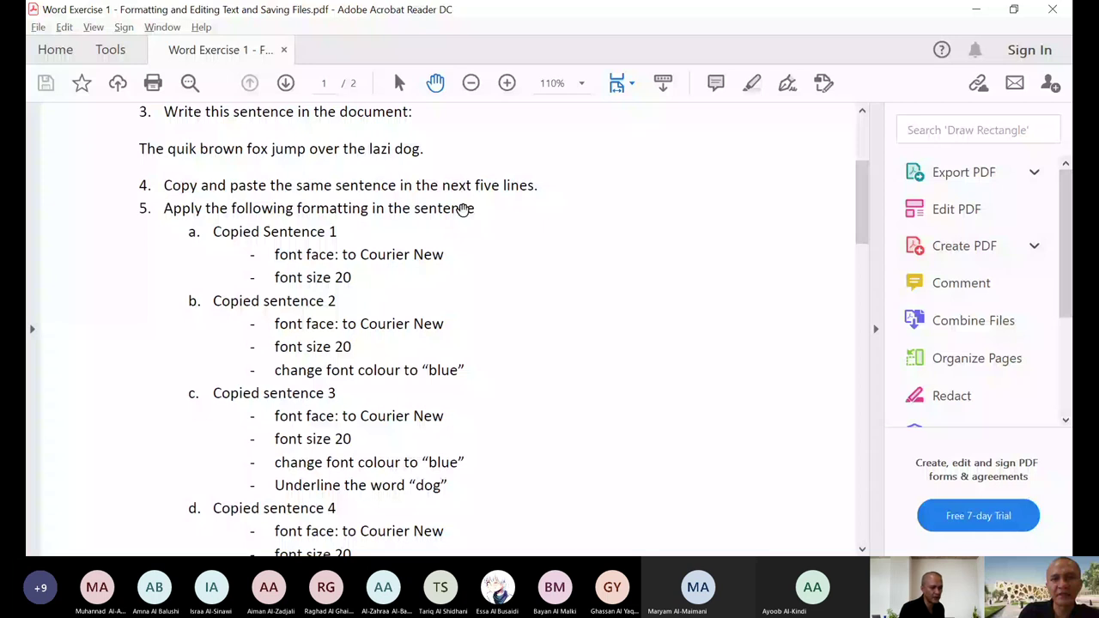
scroll(554, 278, "down", 5)
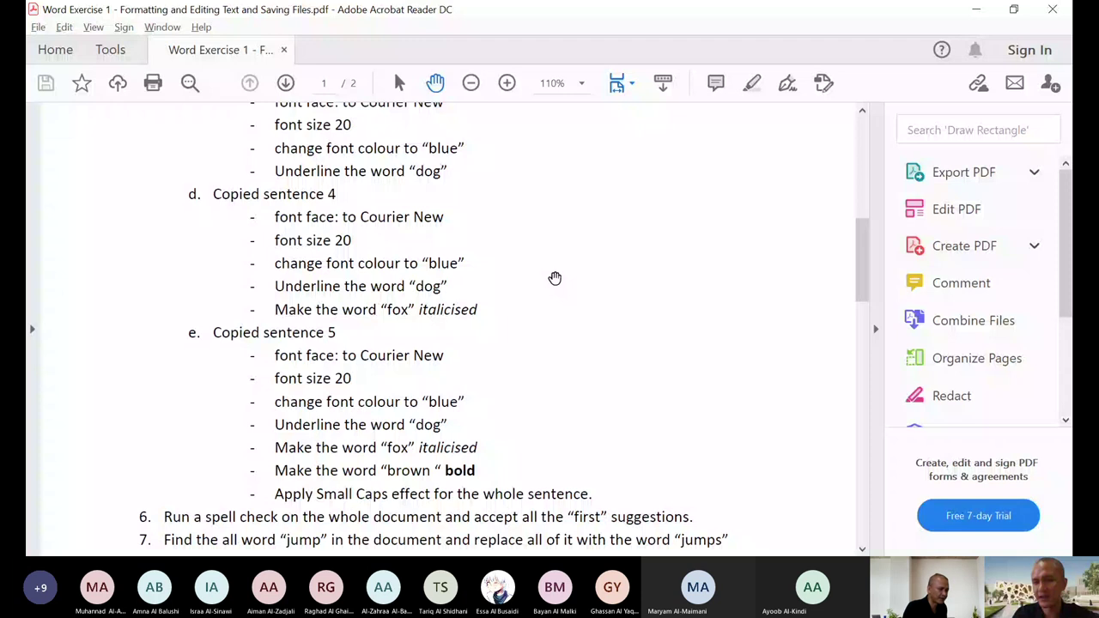
- Return the PDF to the top of page 1 showing the header and Exercise #1
key("Home")
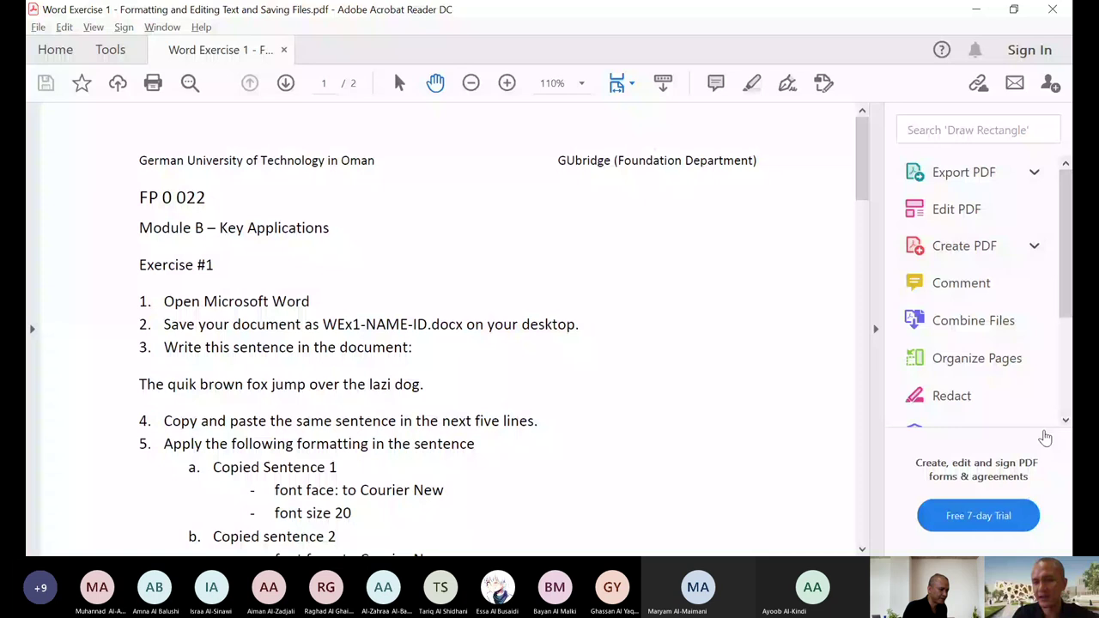